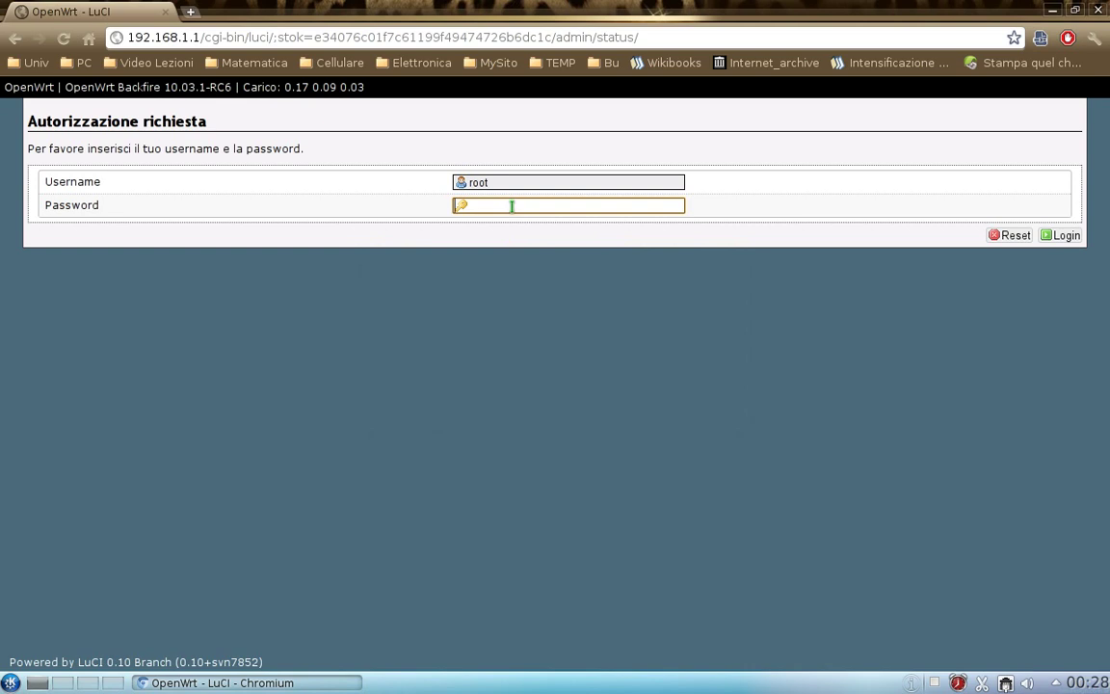
# - Log in to the router as root by entering the account password
pyautogui.write('***')
pyautogui.press('BackSpace')
pyautogui.press('BackSpace')
pyautogui.press('BackSpace')
pyautogui.press('BackSpace')
pyautogui.press('BackSpace')
pyautogui.press('BackSpace')
pyautogui.press('BackSpace')
pyautogui.press('BackSpace')
pyautogui.press('BackSpace')
pyautogui.press('BackSpace')
pyautogui.write('***')
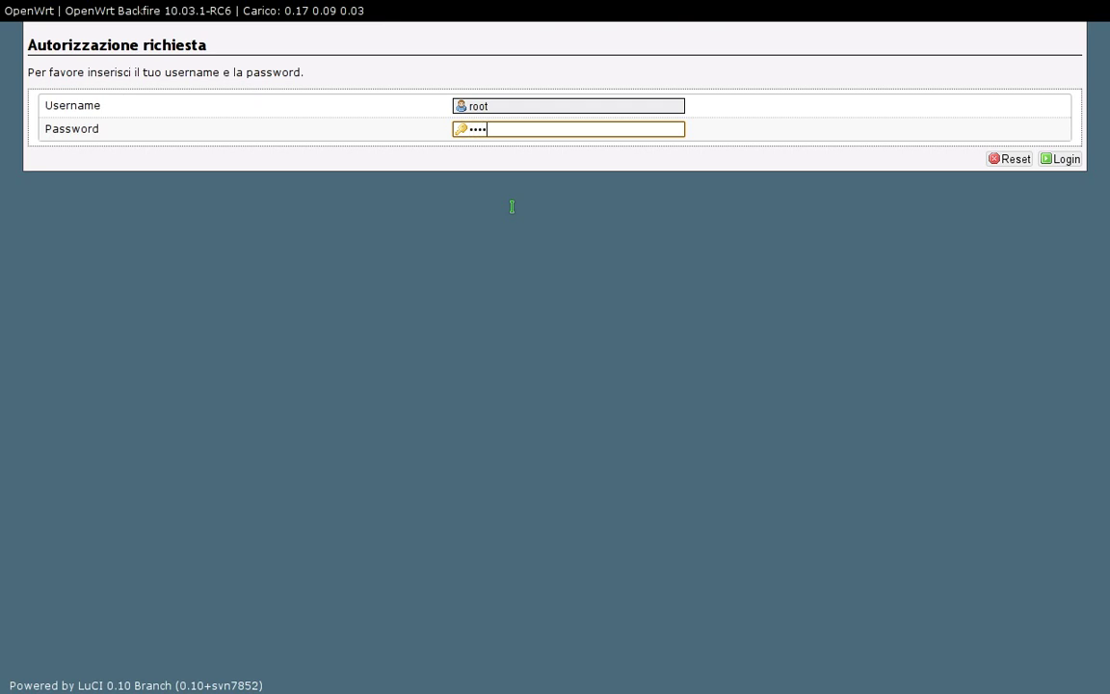
pyautogui.write('**********')
pyautogui.click(1057, 158)
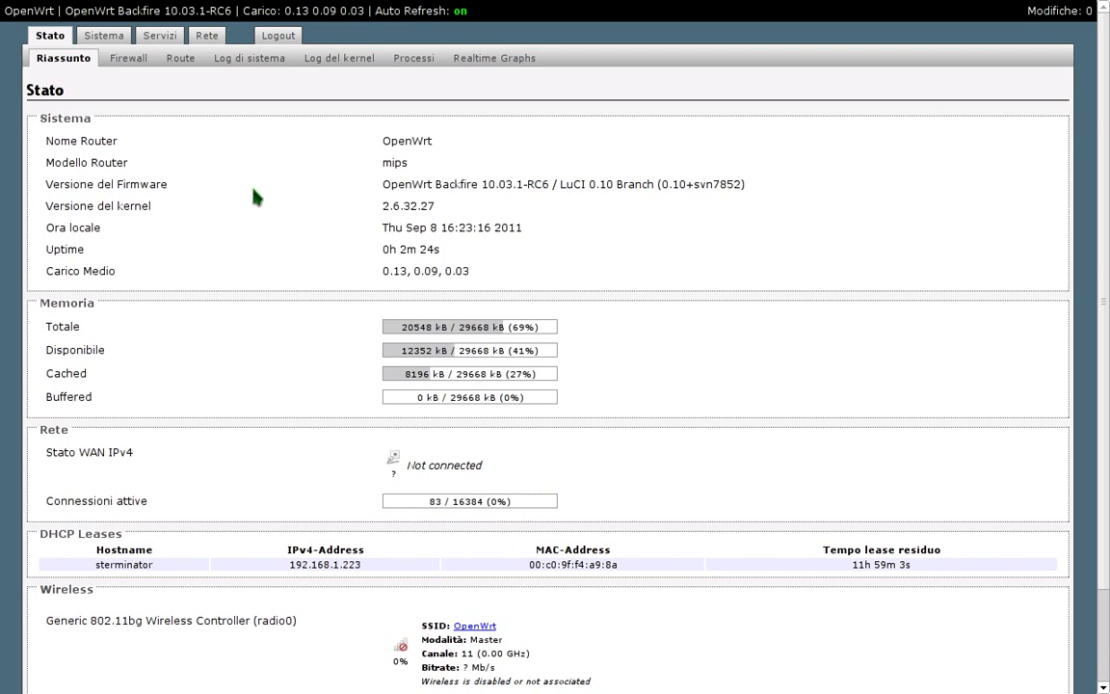
# - Switch the WAN interface's protocol to UMTS/GPRS/EV-DO
pyautogui.click(203, 36)
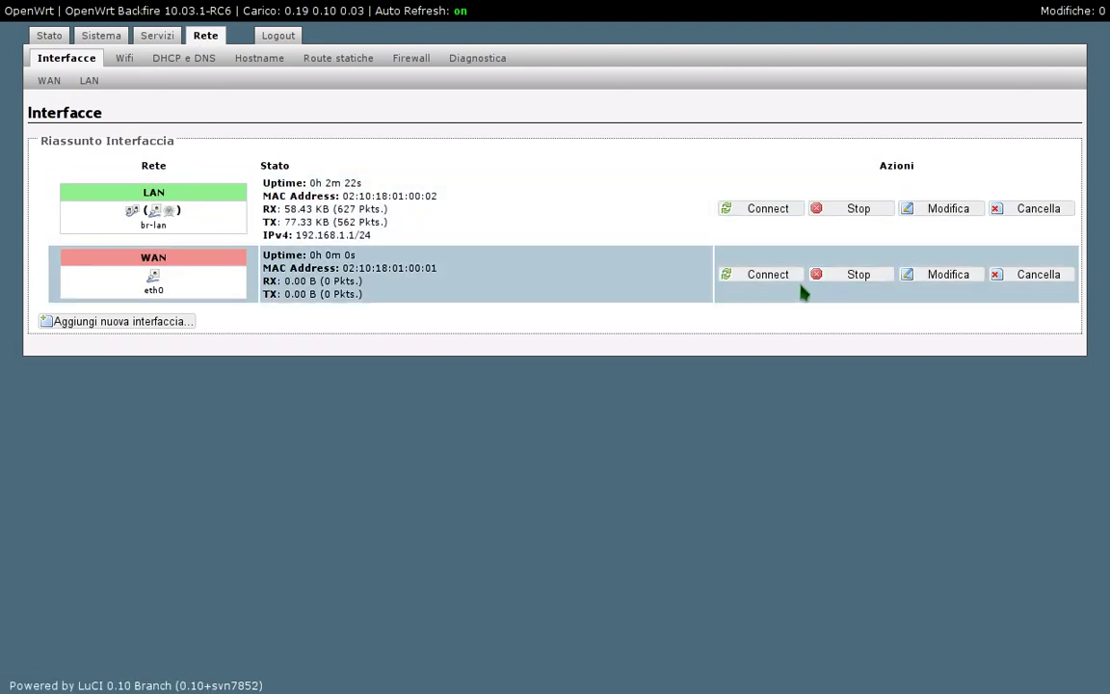
pyautogui.click(942, 280)
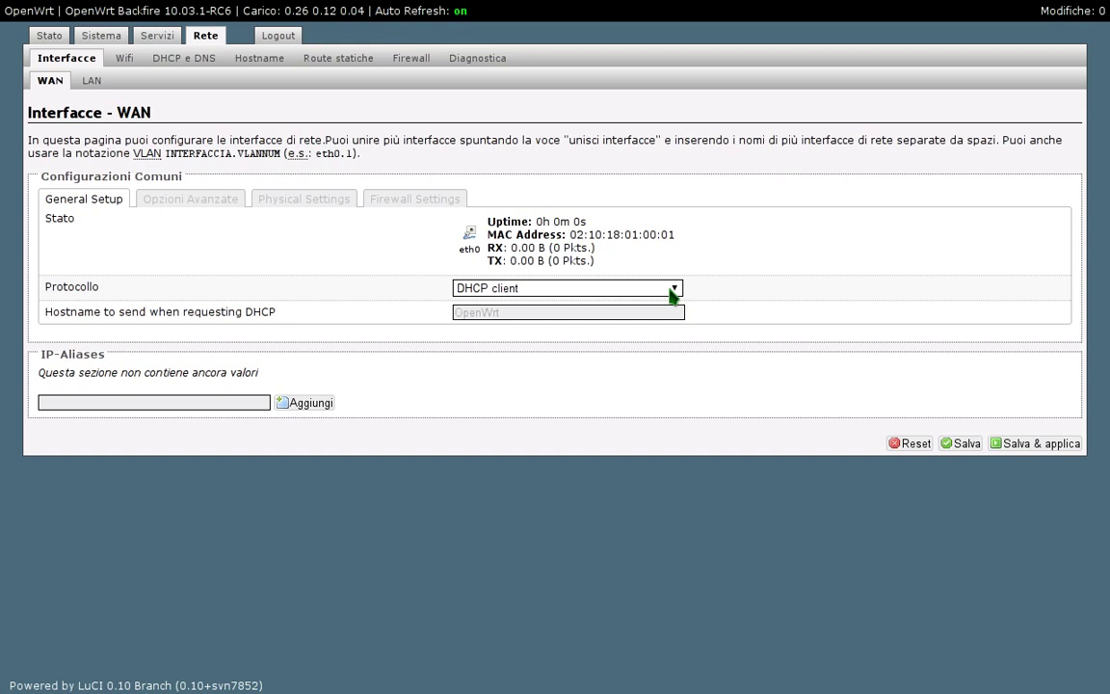
pyautogui.click(674, 290)
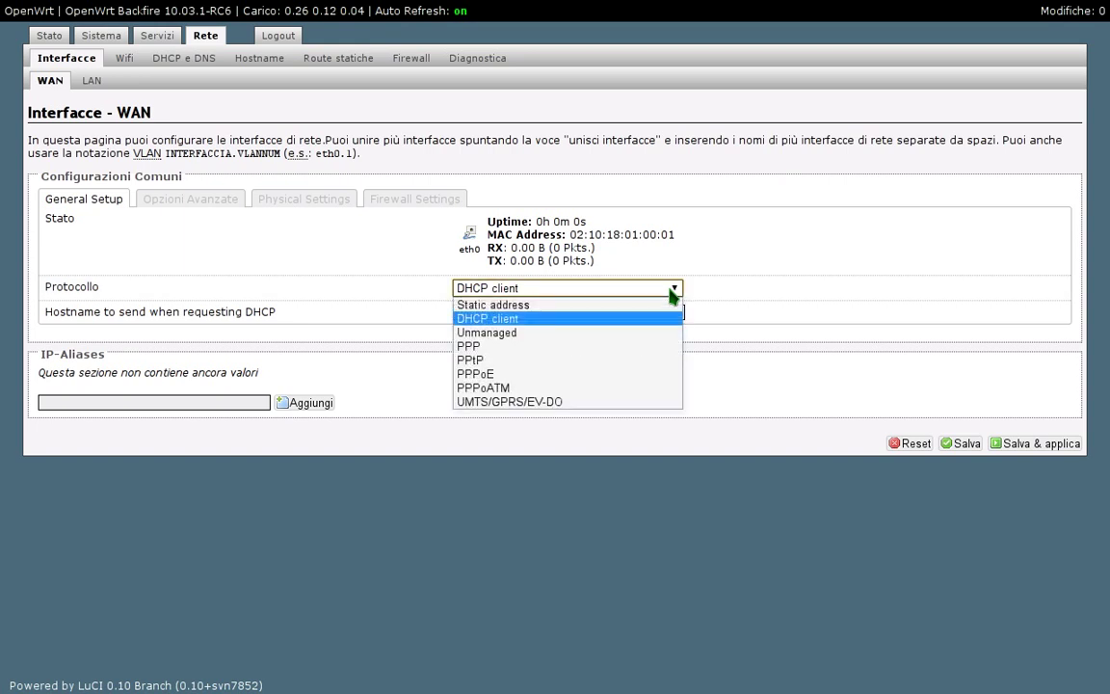
pyautogui.click(629, 405)
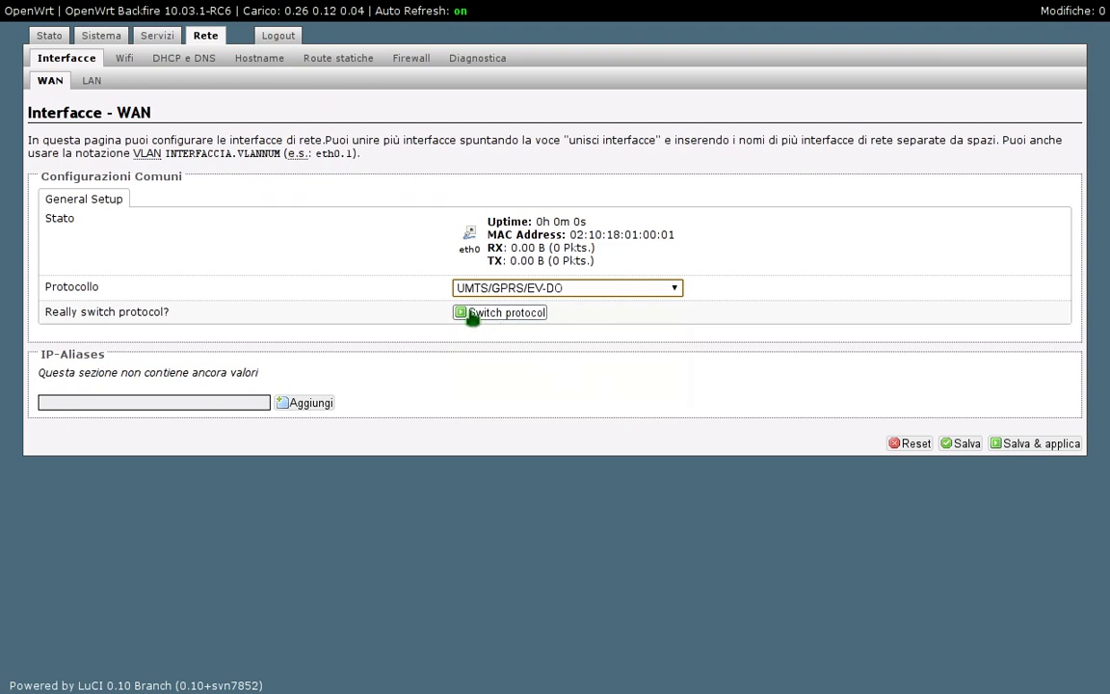
pyautogui.click(472, 315)
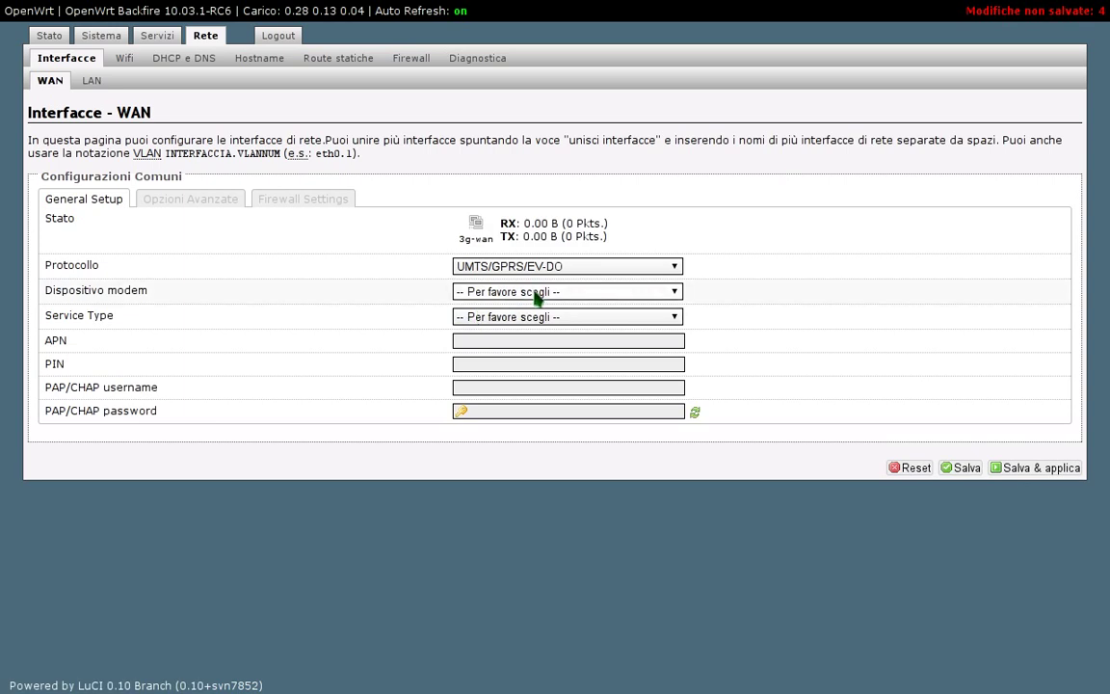
# - Configure the WAN connection with modem device /dev/ttyUSB0, service type UMTS/GPRS and APN internet.wind
pyautogui.click(605, 293)
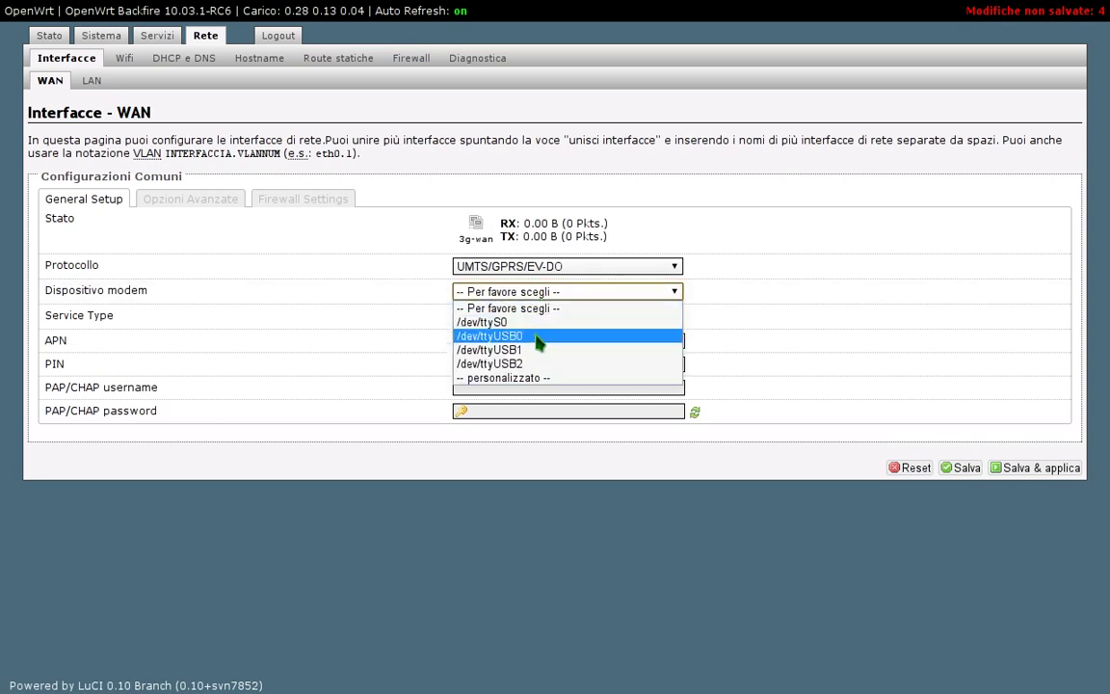
pyautogui.click(537, 337)
pyautogui.click(533, 320)
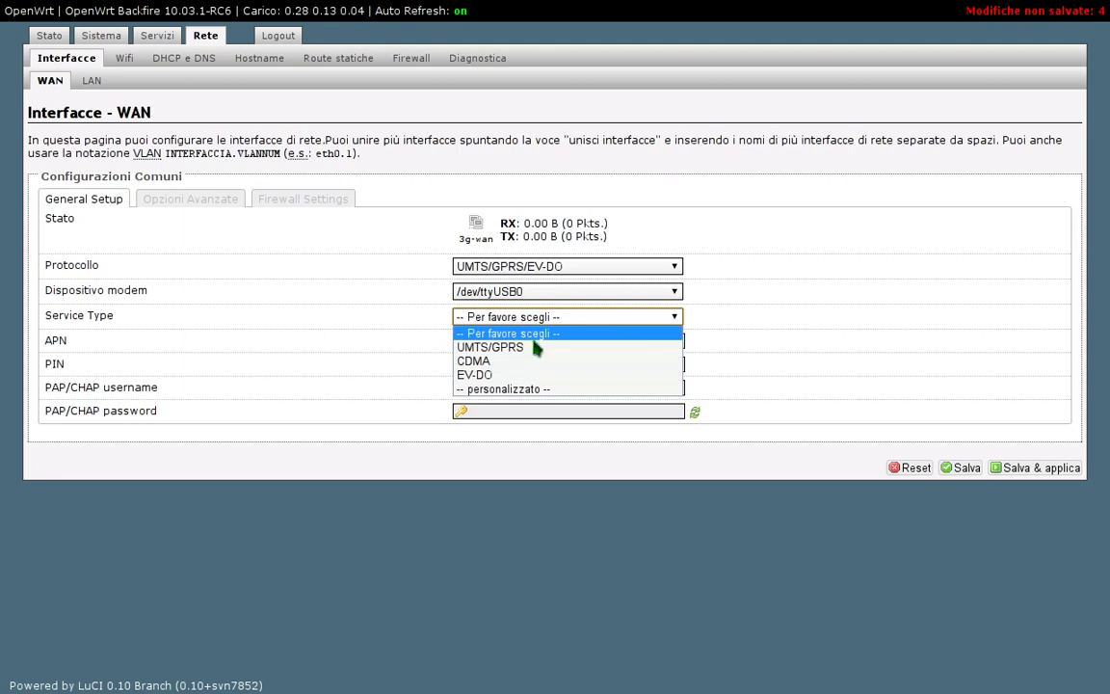
pyautogui.click(534, 352)
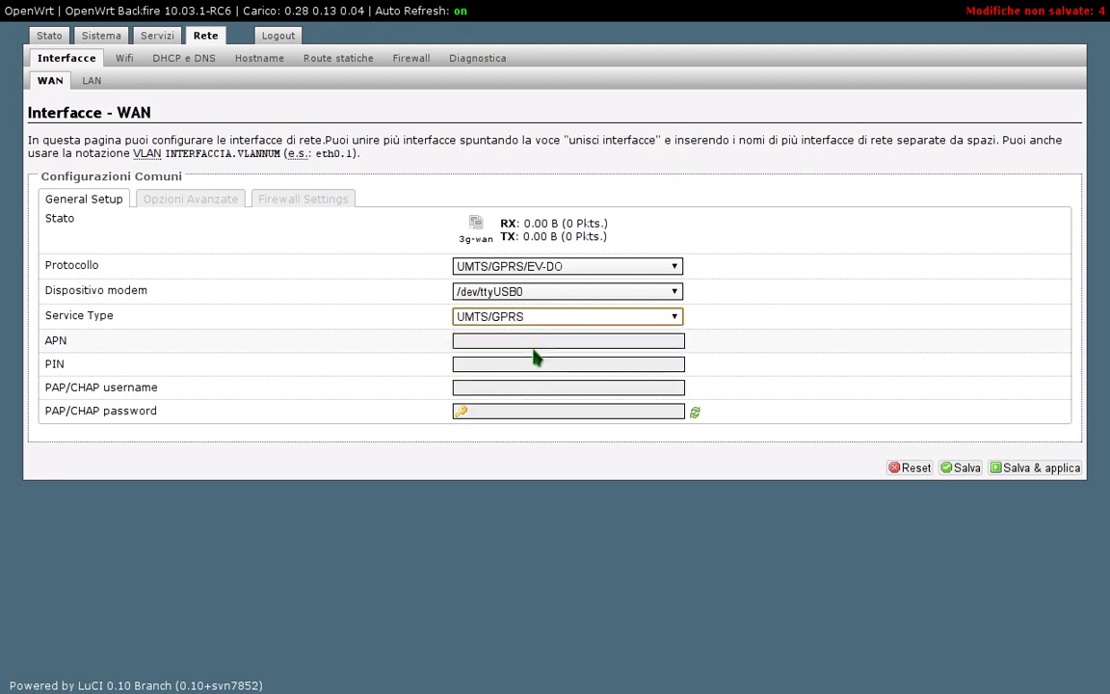
pyautogui.click(509, 341)
pyautogui.write('i')
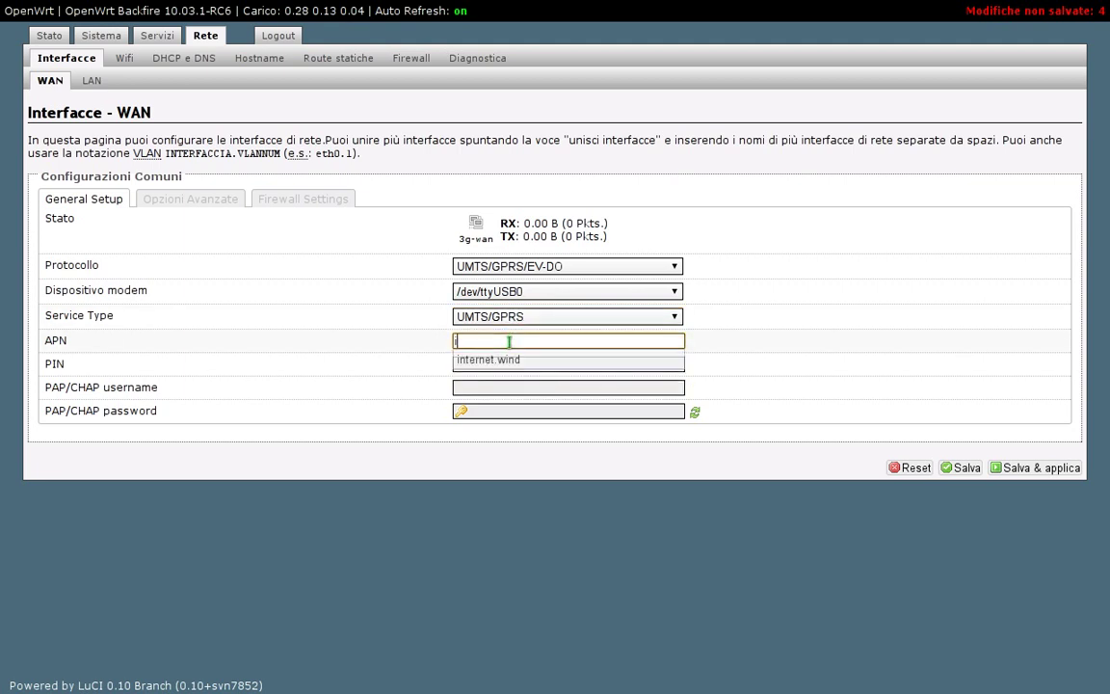
pyautogui.write('nt')
pyautogui.click(509, 360)
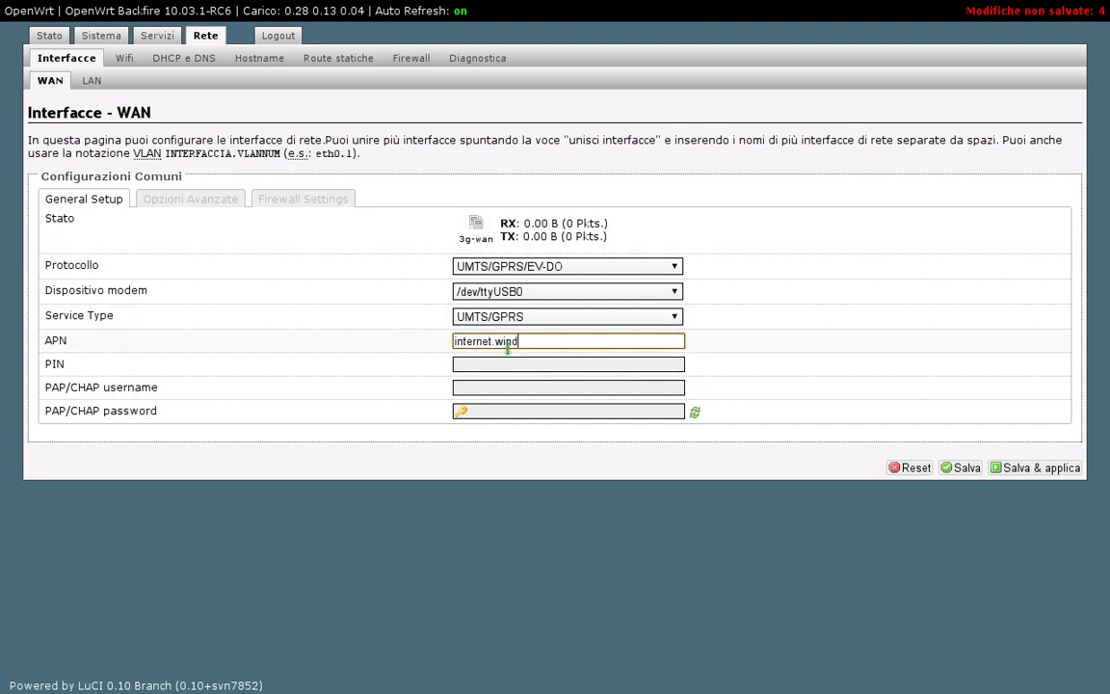
# - Review the WAN interface's advanced options and firewall zone, and save and apply its configuration
pyautogui.click(181, 204)
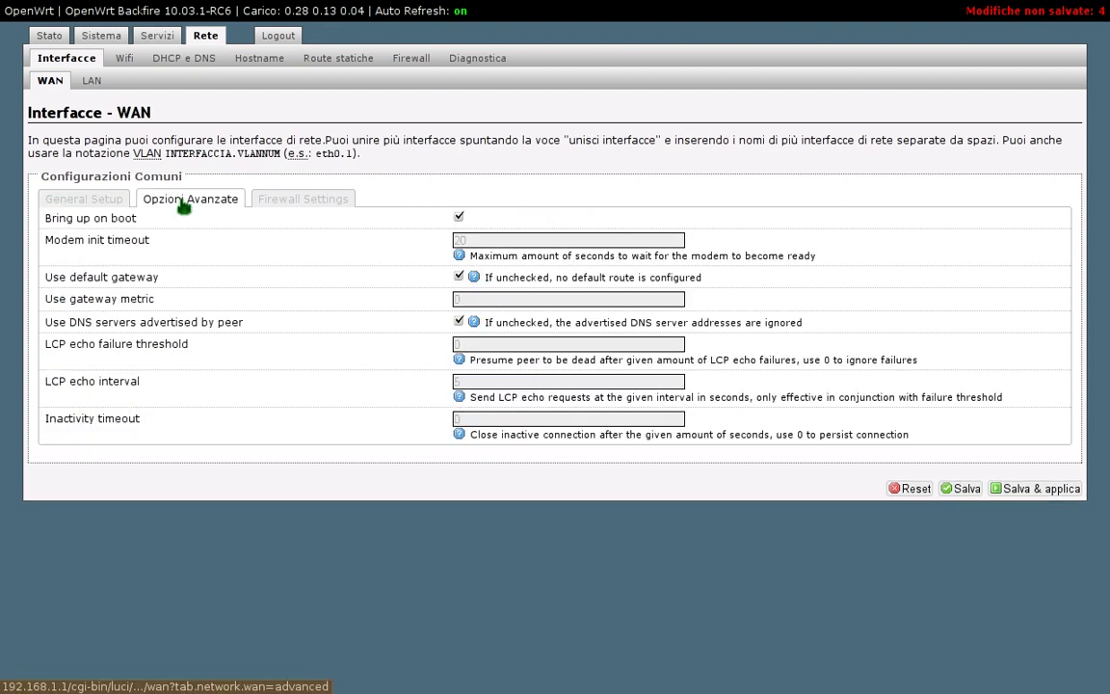
pyautogui.click(277, 205)
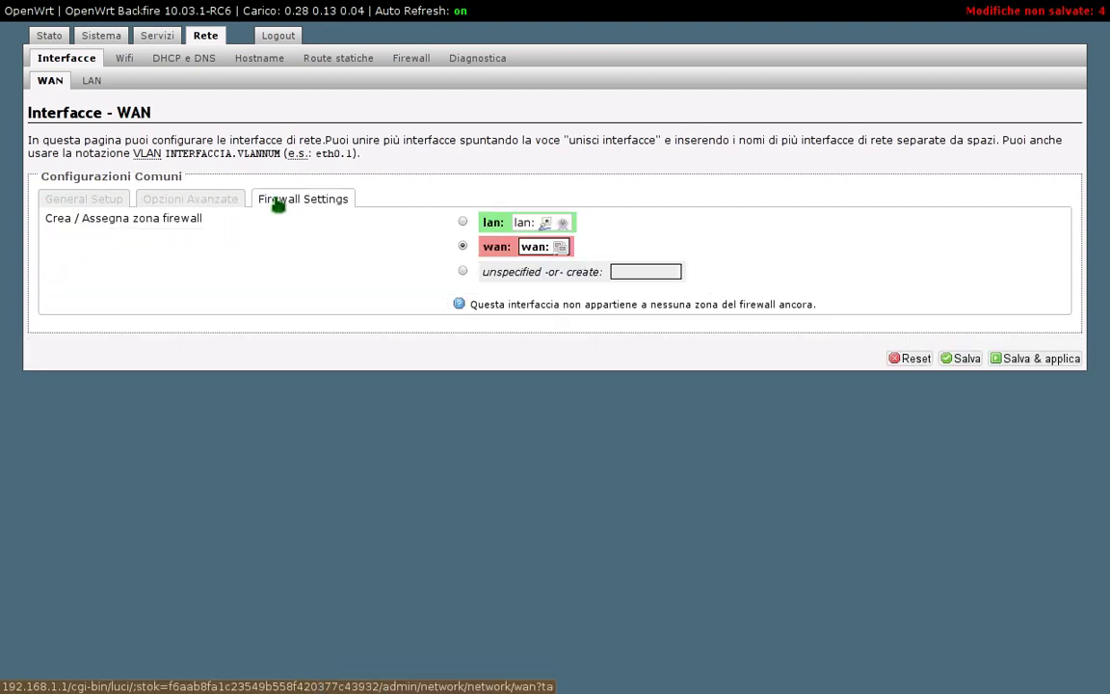
pyautogui.click(112, 198)
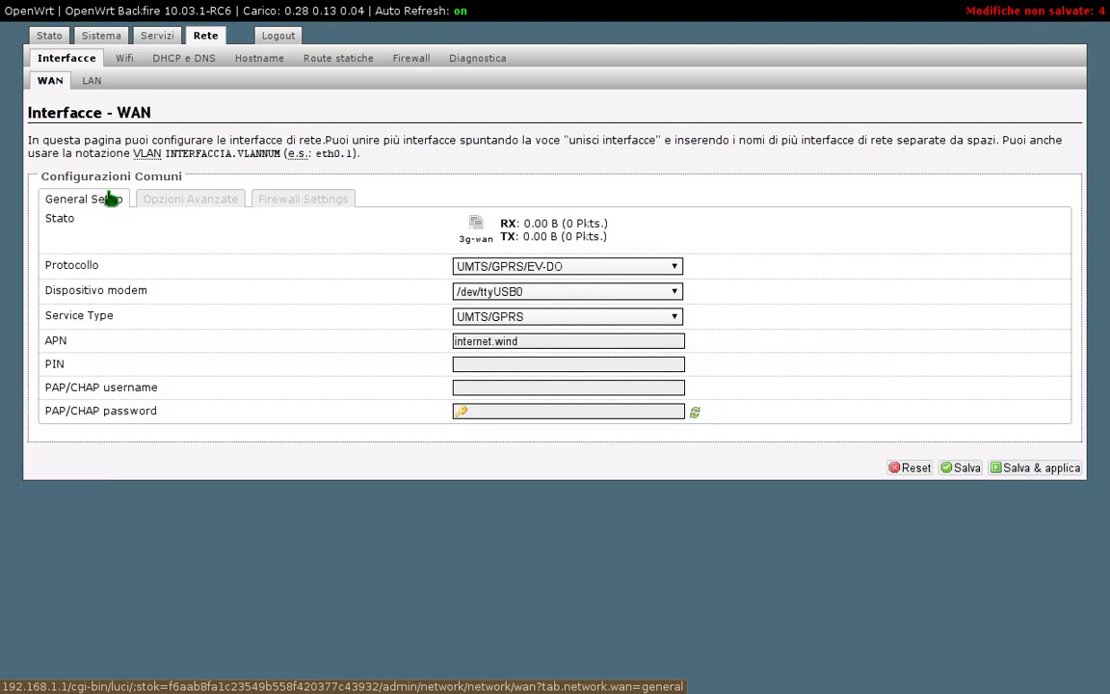
pyautogui.click(1019, 469)
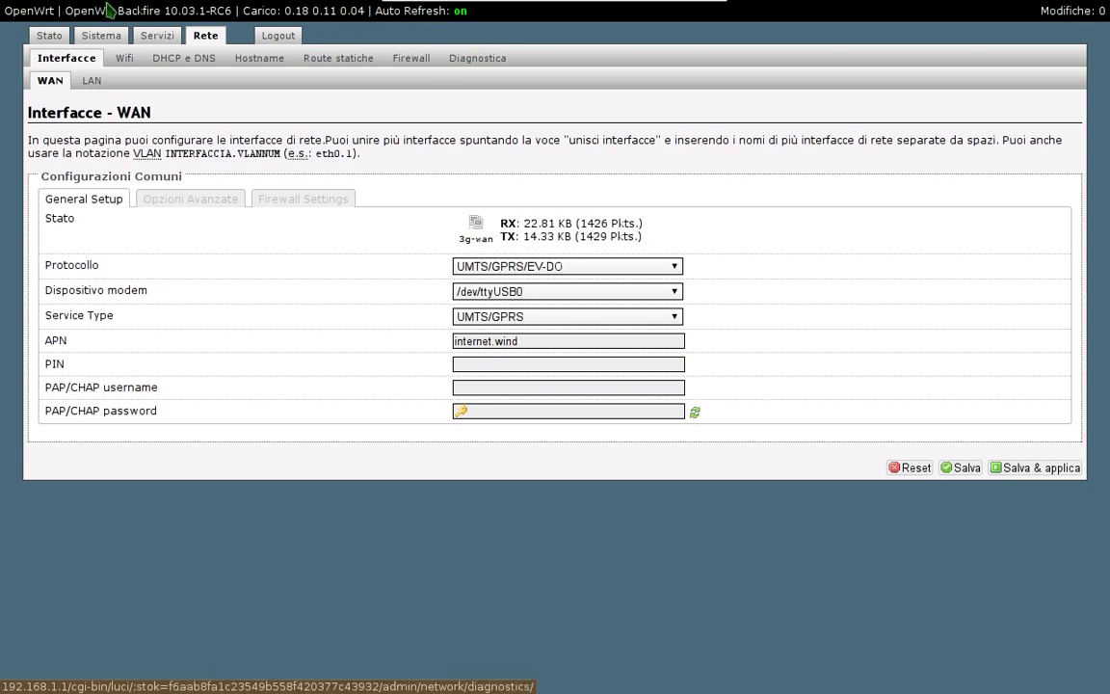
# - Check the WAN connection state in the router's status overview
pyautogui.click(53, 38)
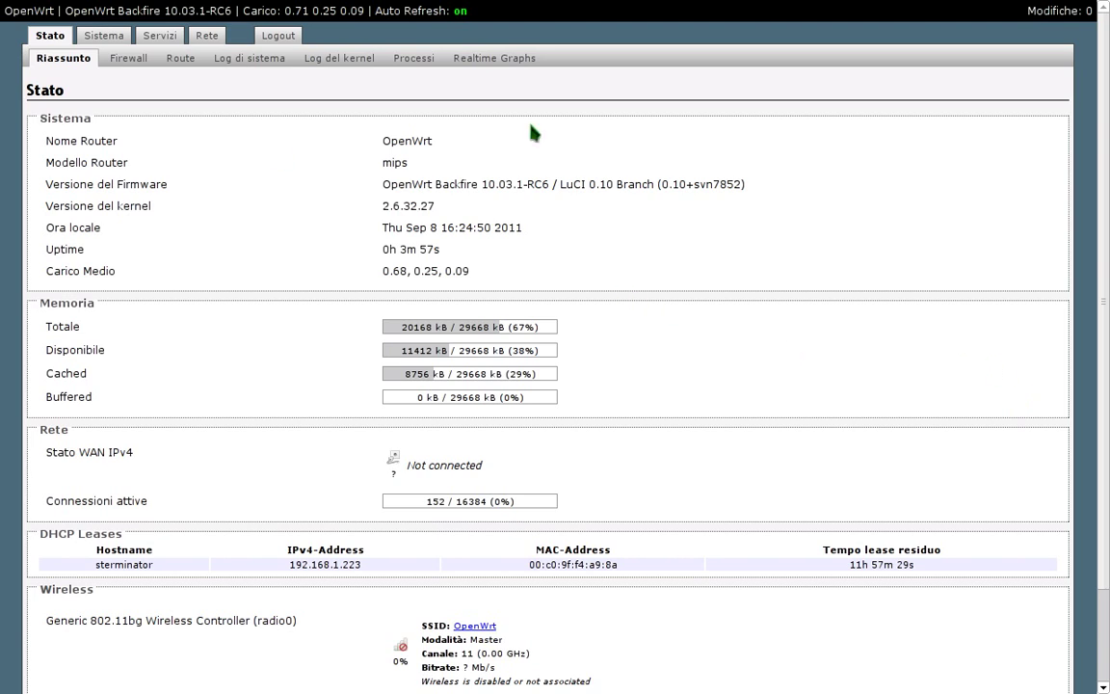
pyautogui.scroll(-1, 1106, 241)
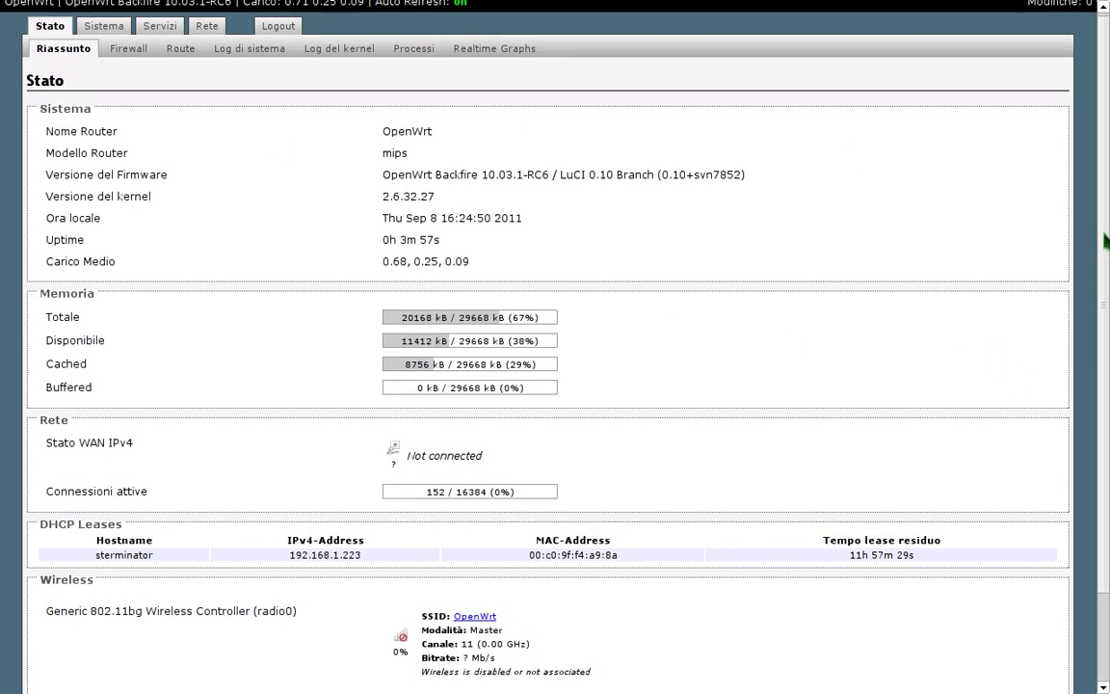
pyautogui.scroll(-2, 1106, 241)
pyautogui.scroll(3, 1105, 212)
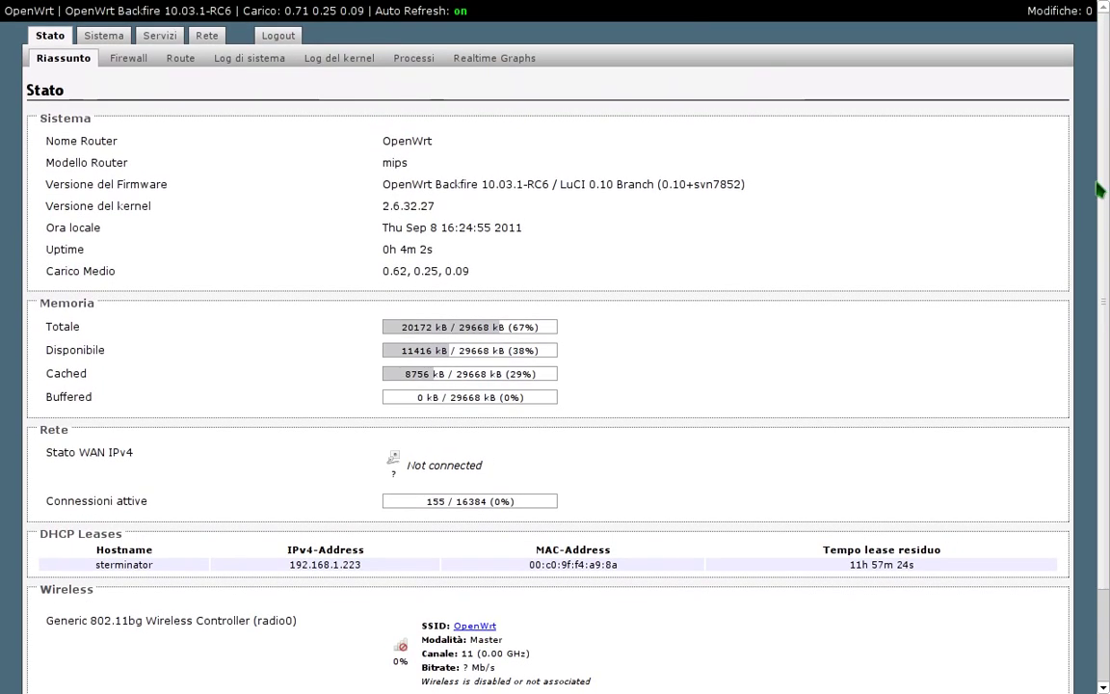
# - Connect the WAN interface and inspect its connection details in the status overview
pyautogui.click(178, 33)
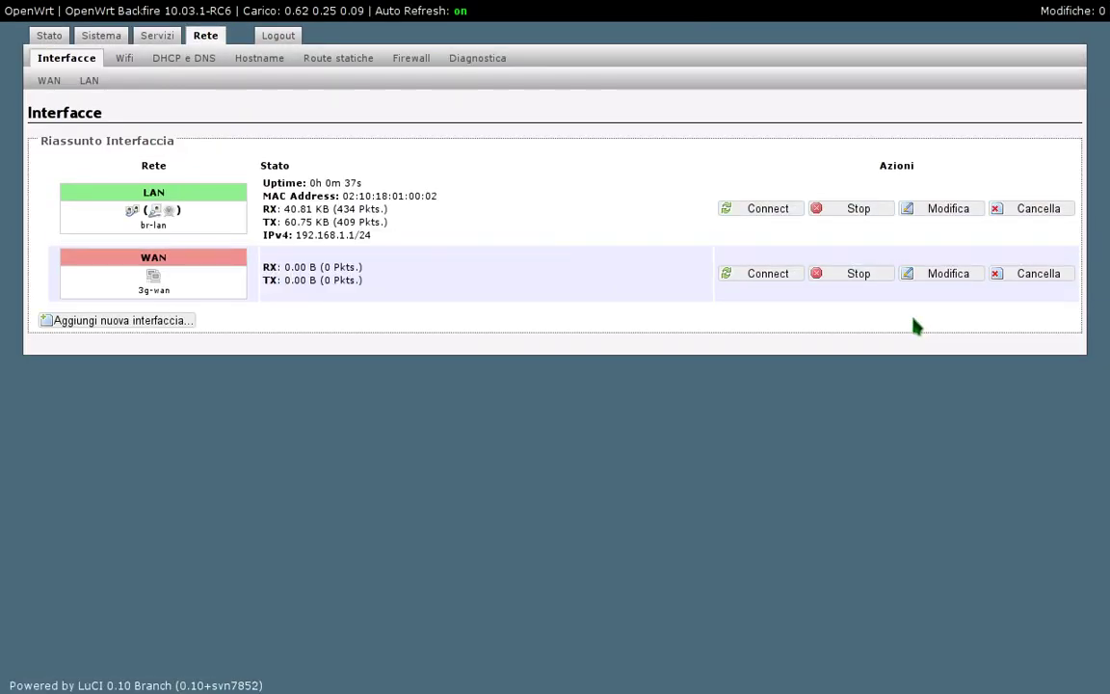
pyautogui.click(764, 277)
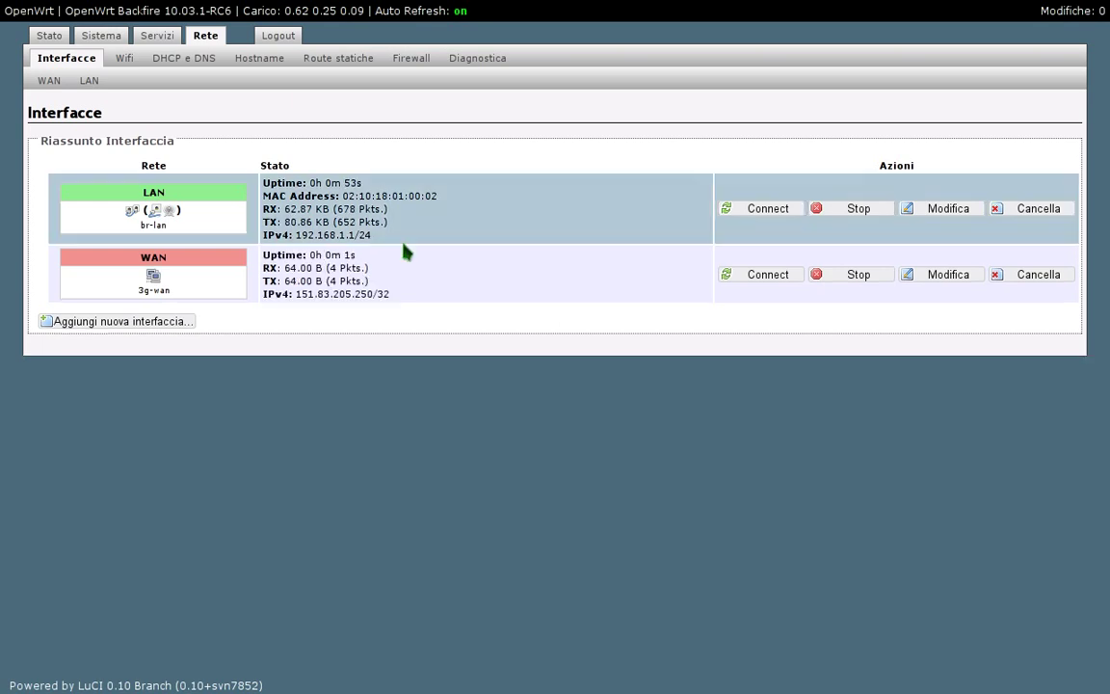
pyautogui.click(56, 37)
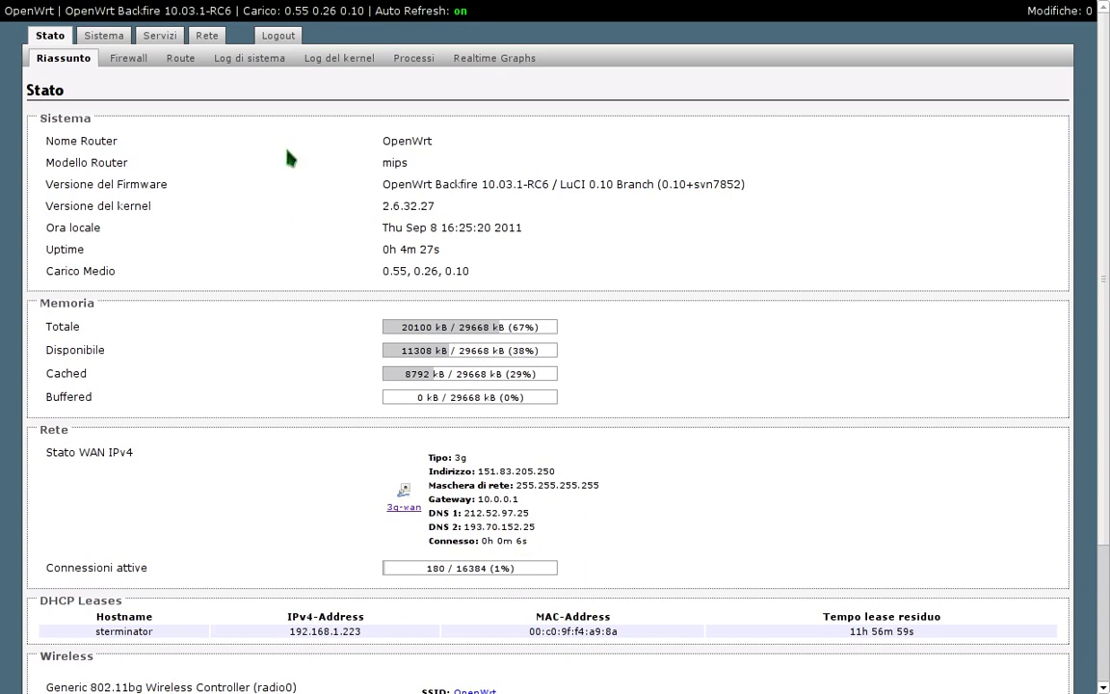
# - Ping openwrt.org from the network diagnostics and recheck the router's status overview
pyautogui.click(209, 38)
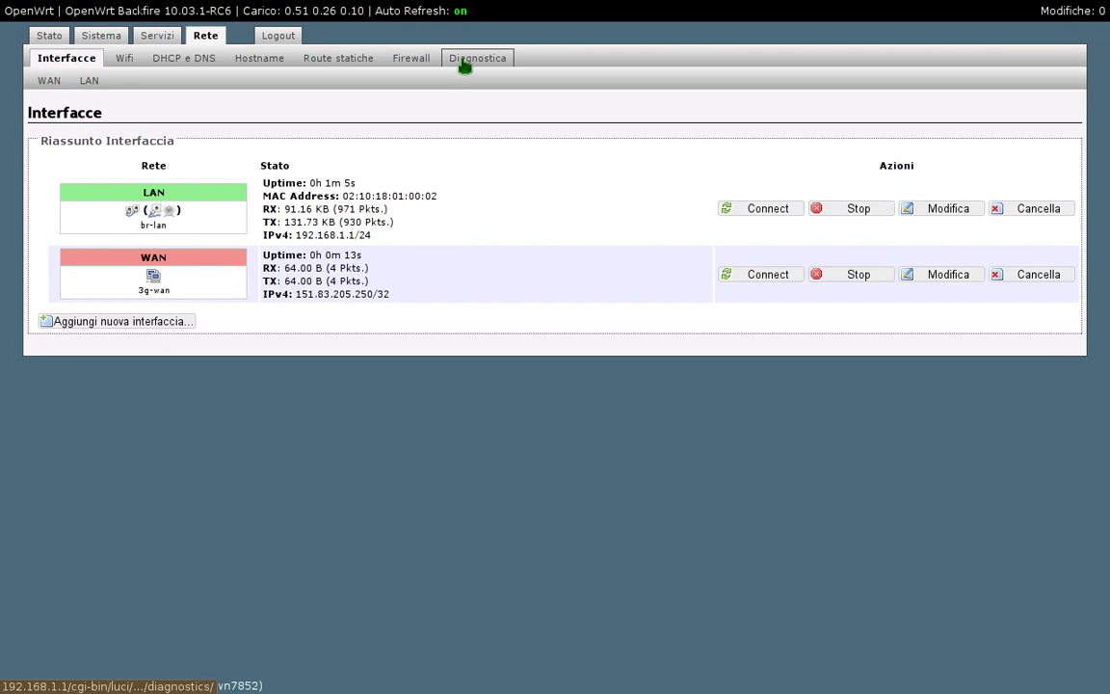
pyautogui.click(465, 62)
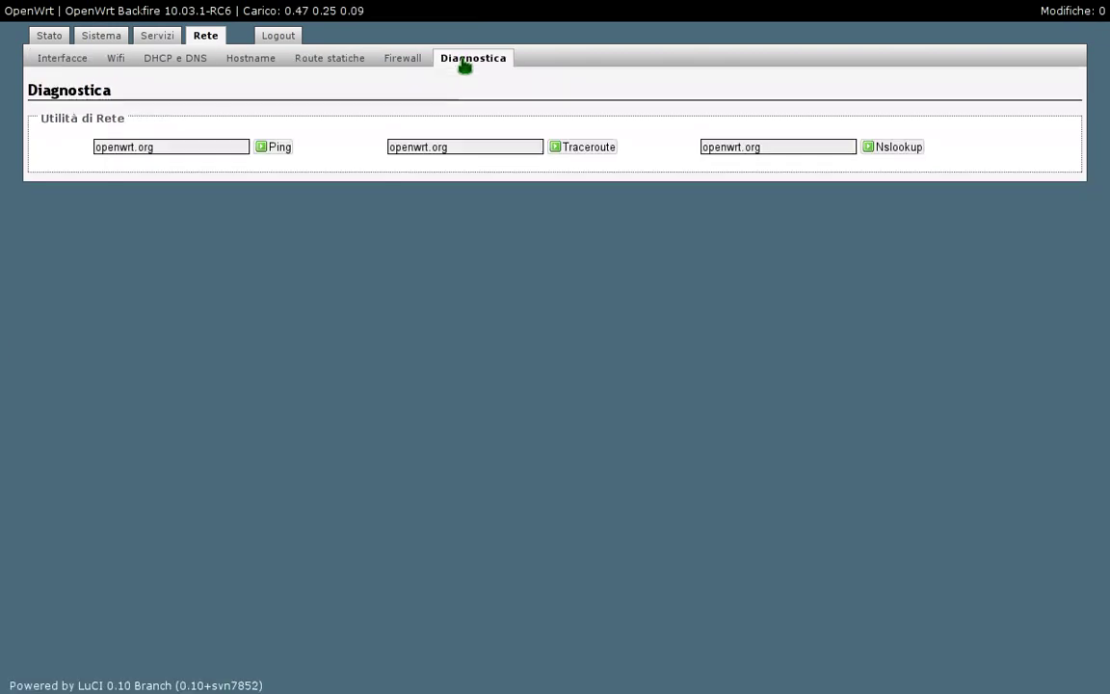
pyautogui.click(273, 153)
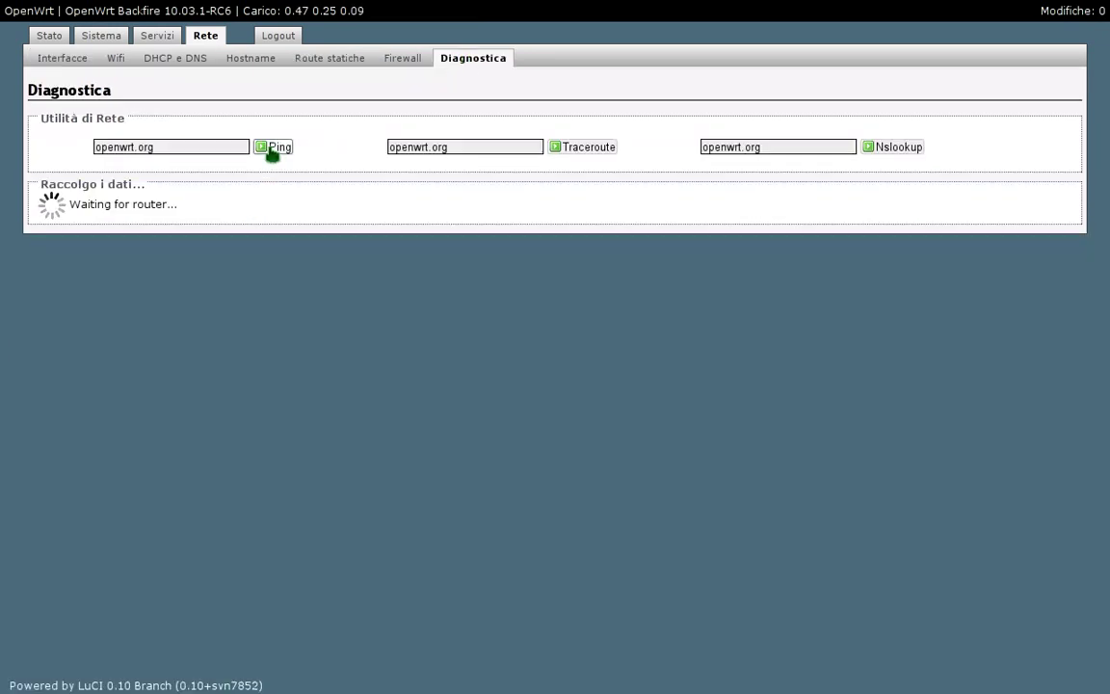
pyautogui.click(157, 145)
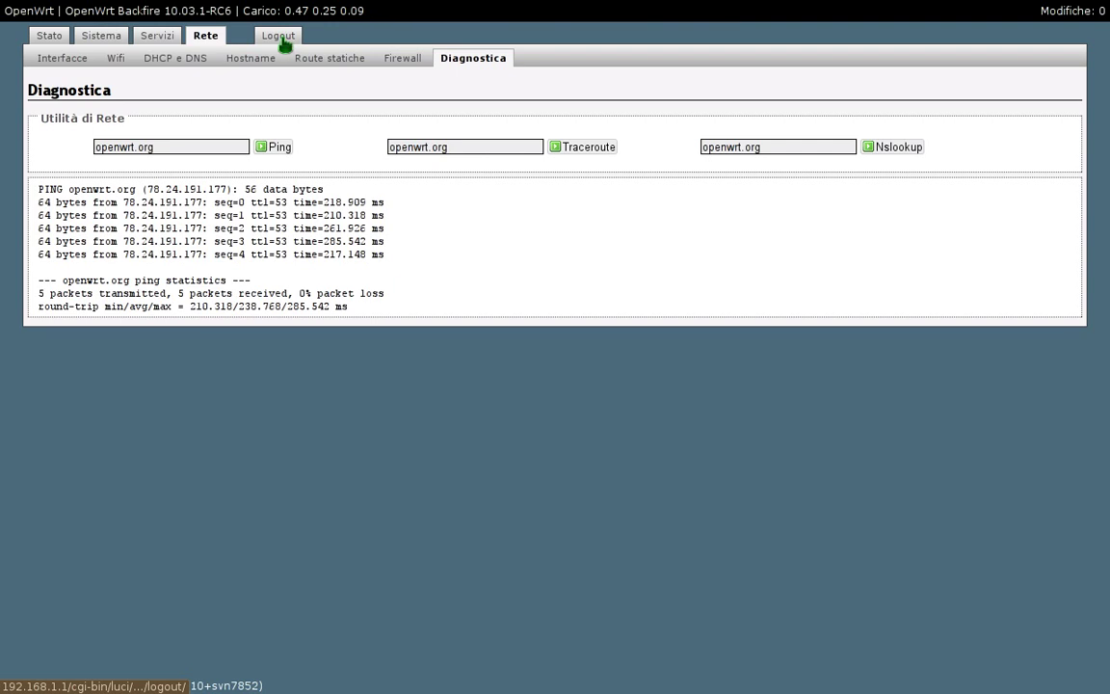
pyautogui.click(46, 38)
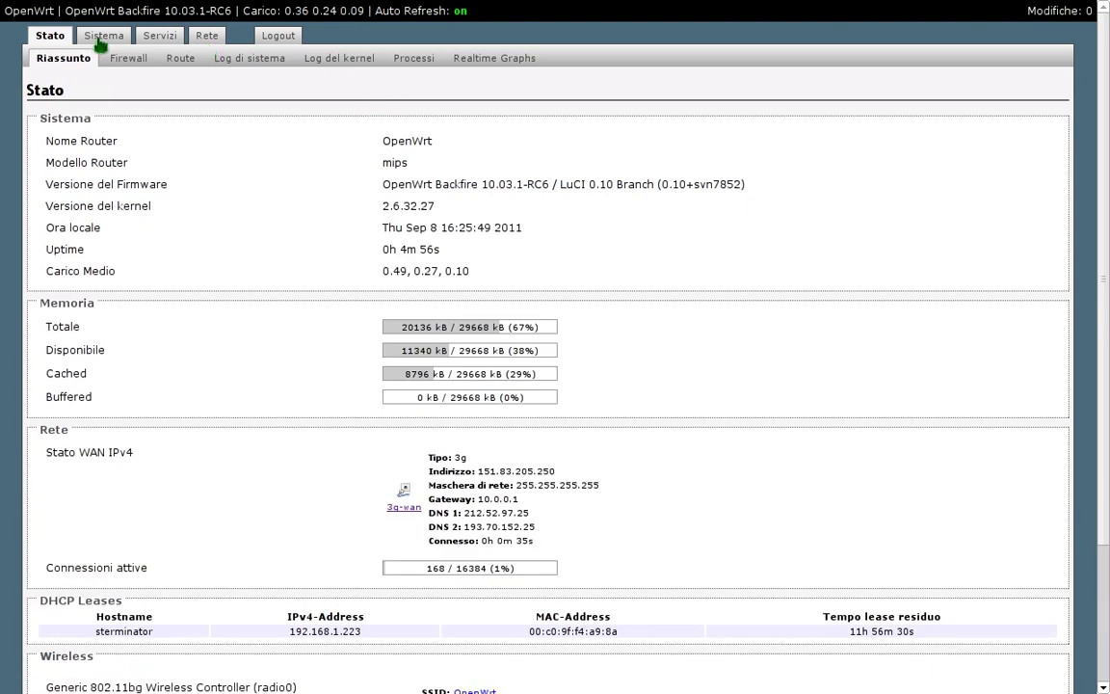
# - Generate a backup archive of the router configuration and save it to the Desktop as backup-OpenWrt-2011-09-08.tar.gz
pyautogui.click(100, 38)
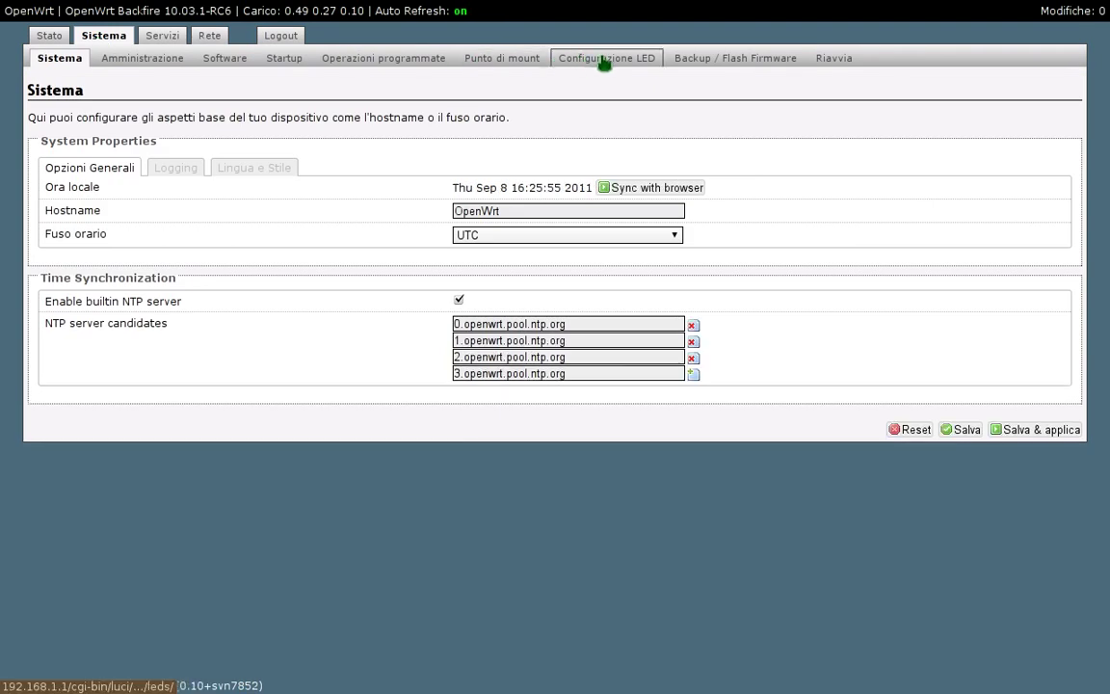
pyautogui.click(733, 70)
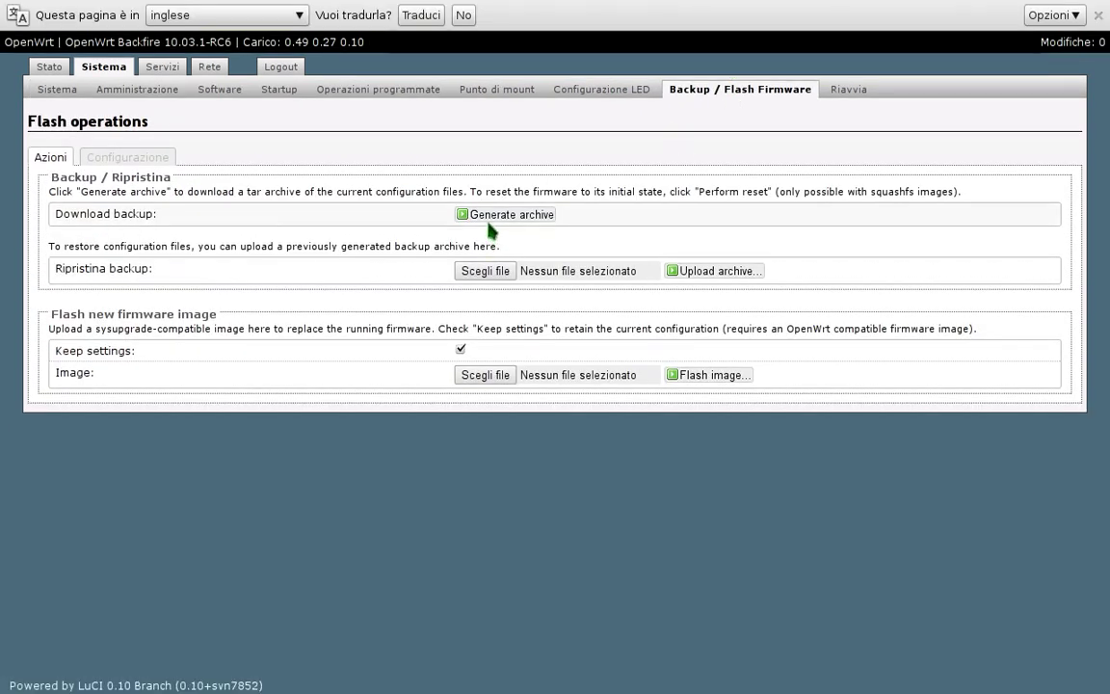
pyautogui.click(489, 216)
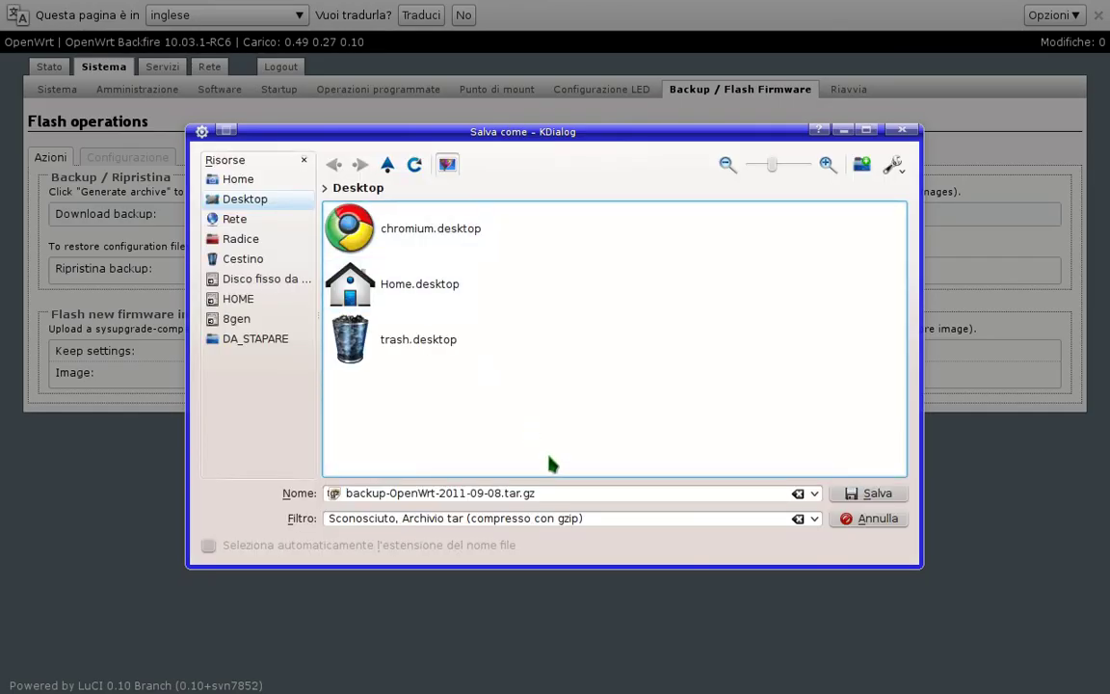
pyautogui.click(867, 493)
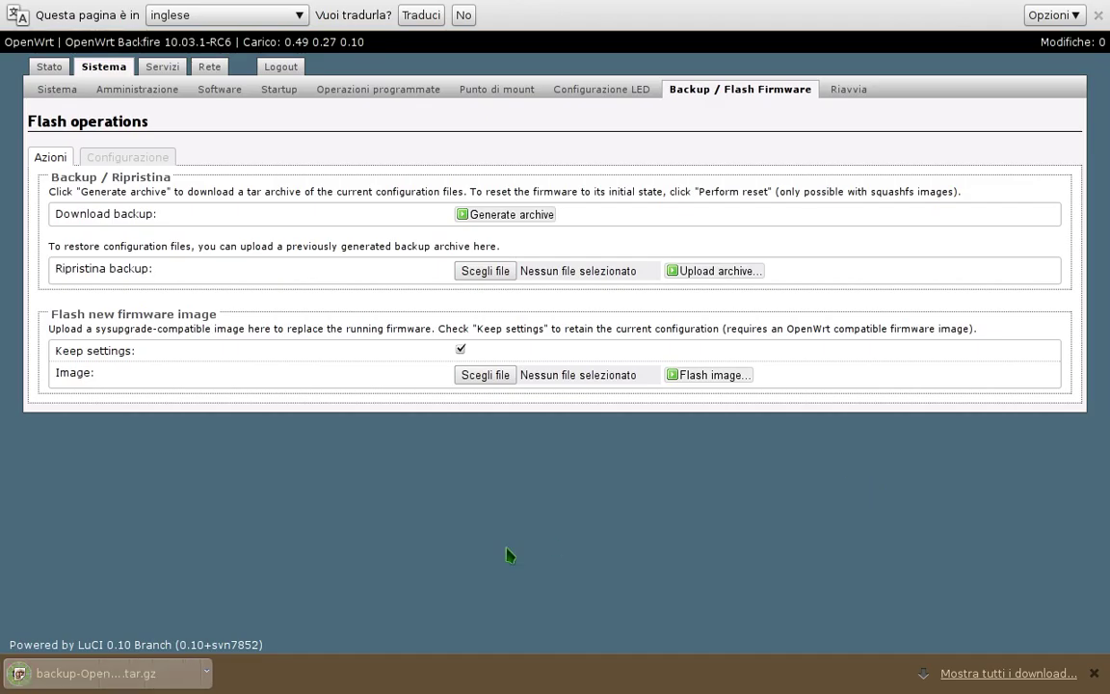
# - Reboot the router and exit the browser's full-screen view
pyautogui.click(855, 96)
pyautogui.click(69, 169)
pyautogui.press('F11')
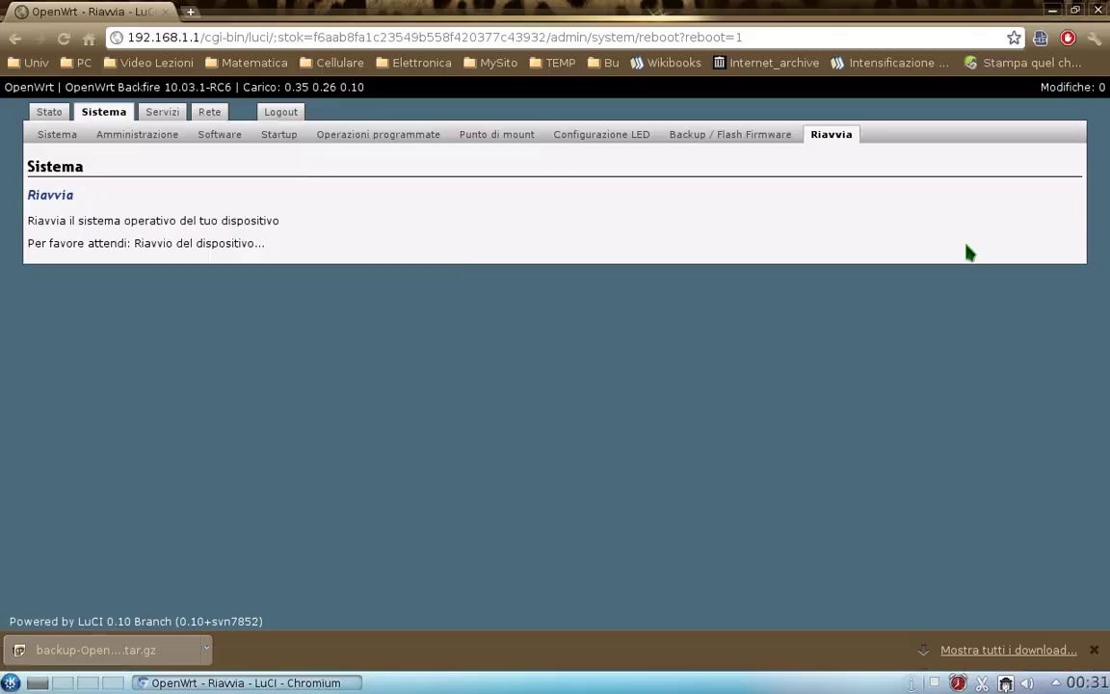